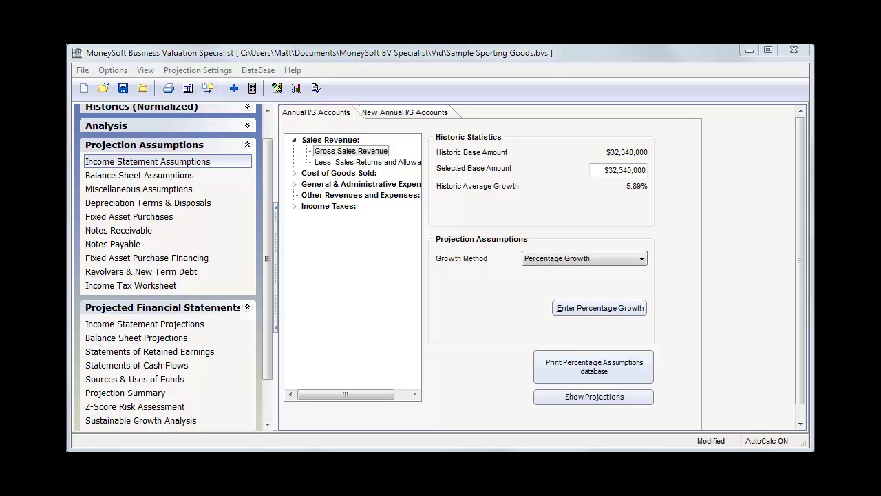
- Review the growth method options for Gross Sales Revenue and its yearly percentage growth values, and return to the annual income statement accounts
key("Down")
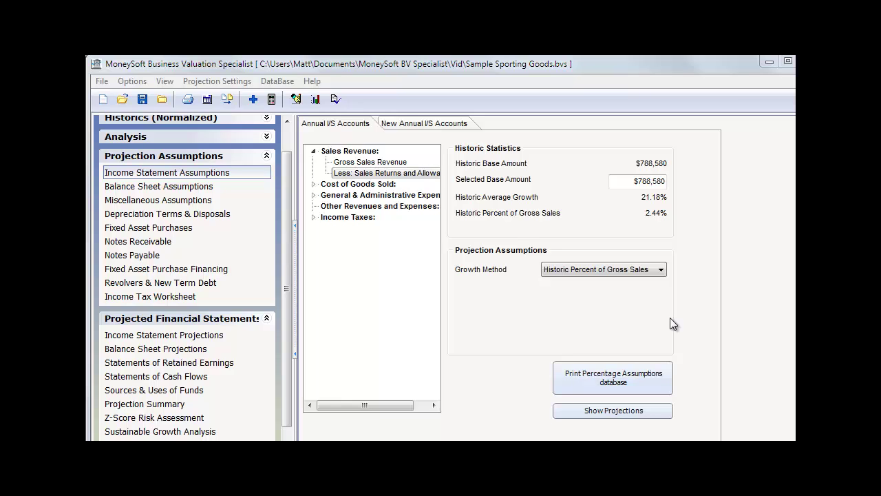
left_click(398, 164)
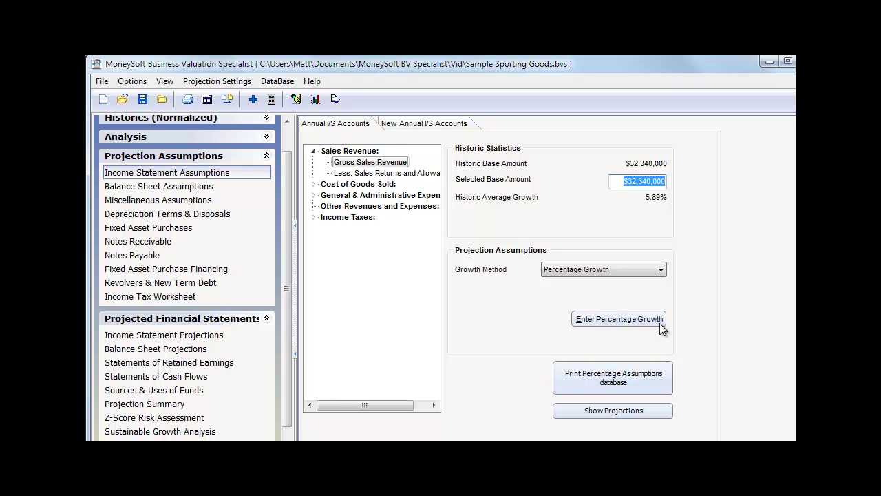
left_click(659, 270)
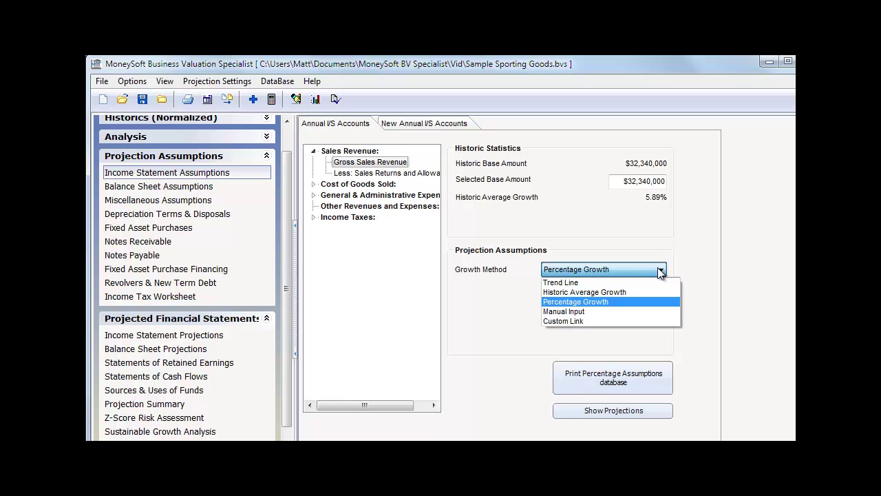
left_click(718, 263)
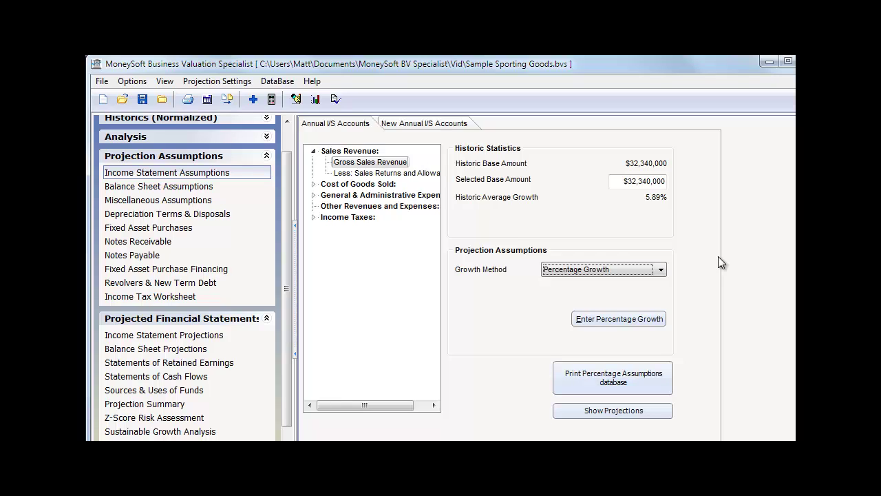
left_click(635, 315)
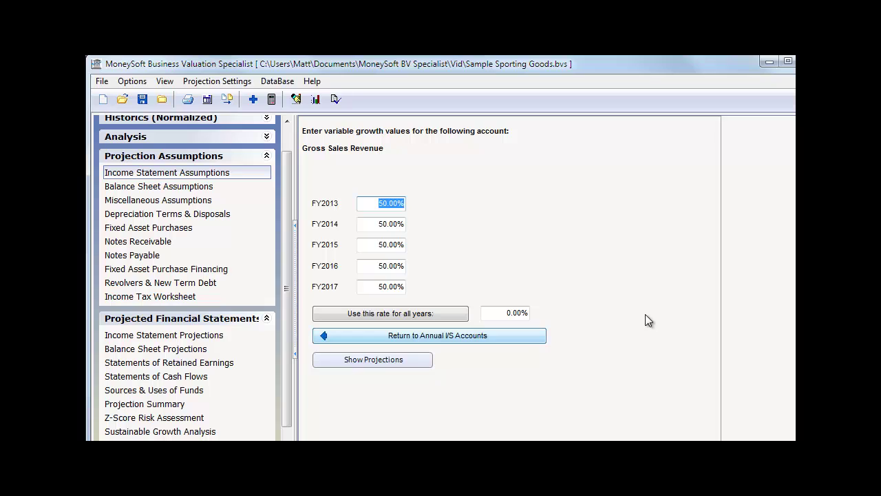
left_click(536, 336)
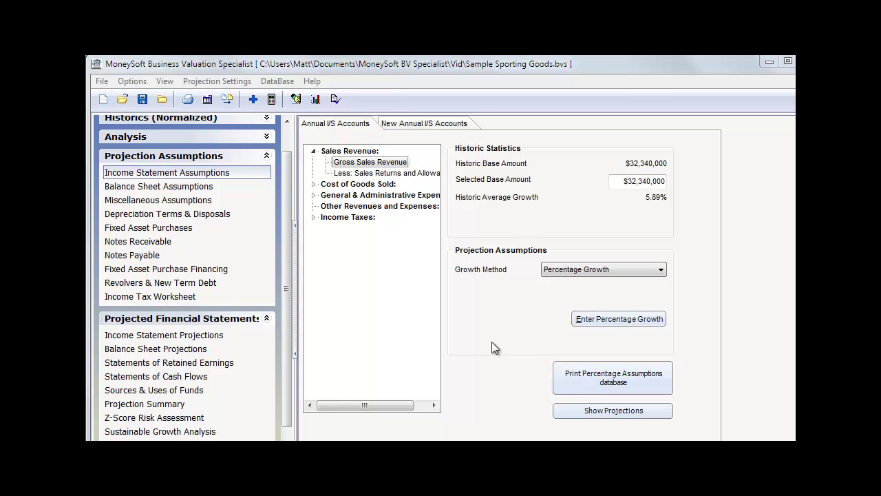
- Review the growth method options for Other G&A Expenses under General & Administrative Expenses
left_click(328, 196)
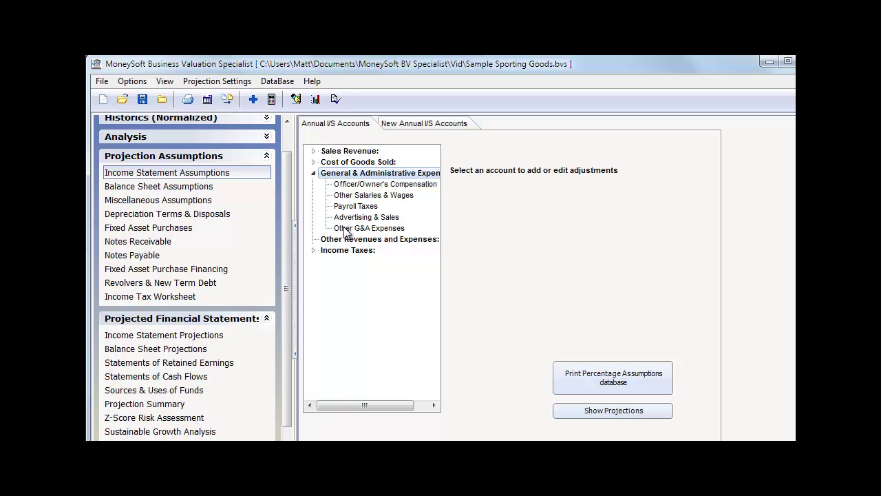
left_click(346, 229)
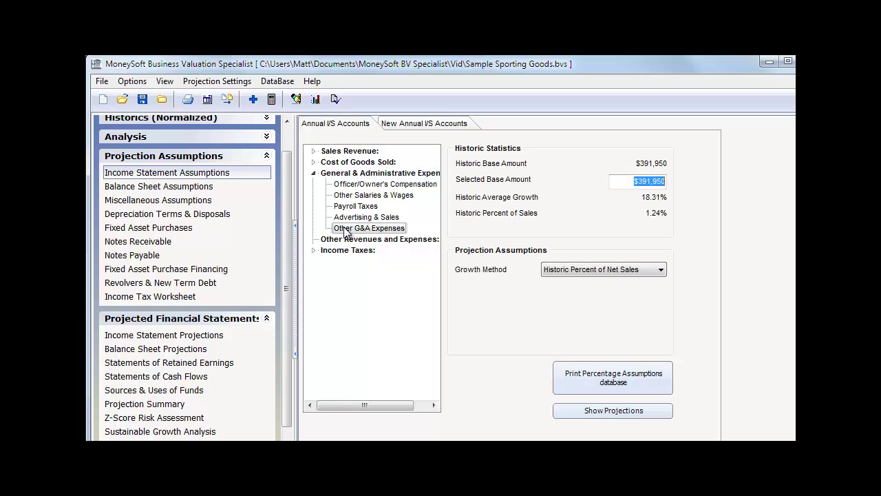
left_click(661, 273)
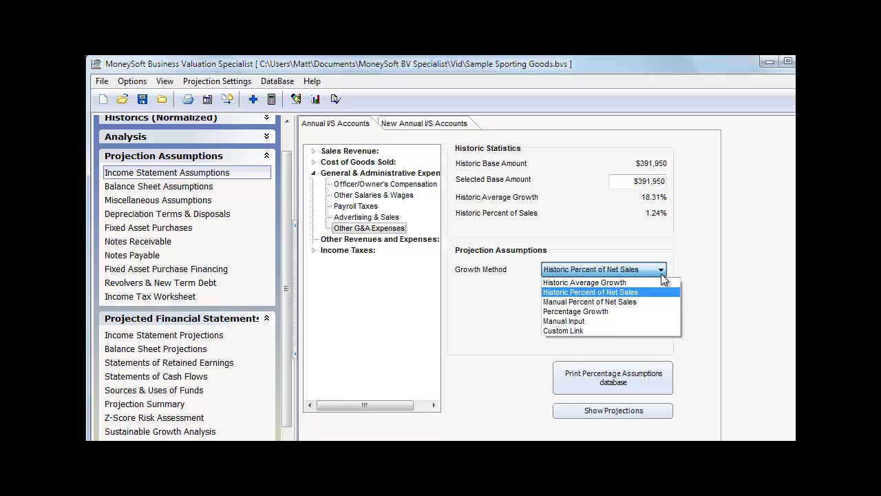
left_click(482, 222)
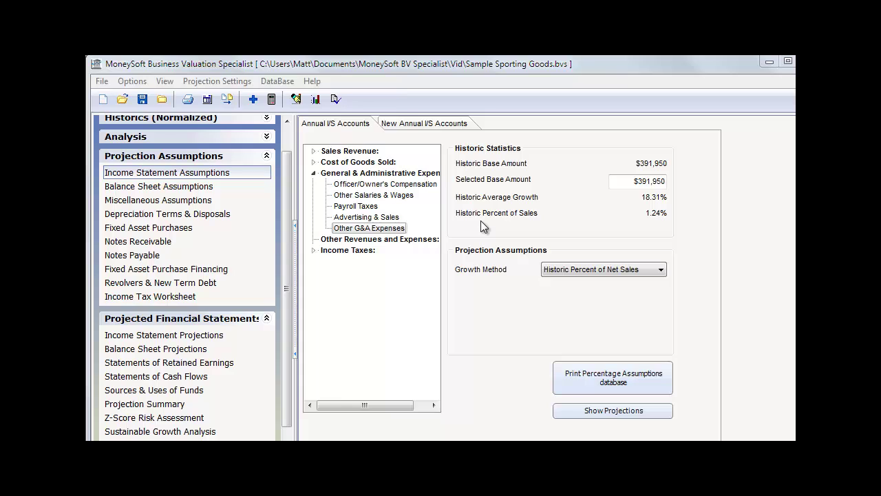
- Enable the first new open revenue account under Sales Revenue, rename it New Product Line Revenue, and check its growth method options
left_click(448, 128)
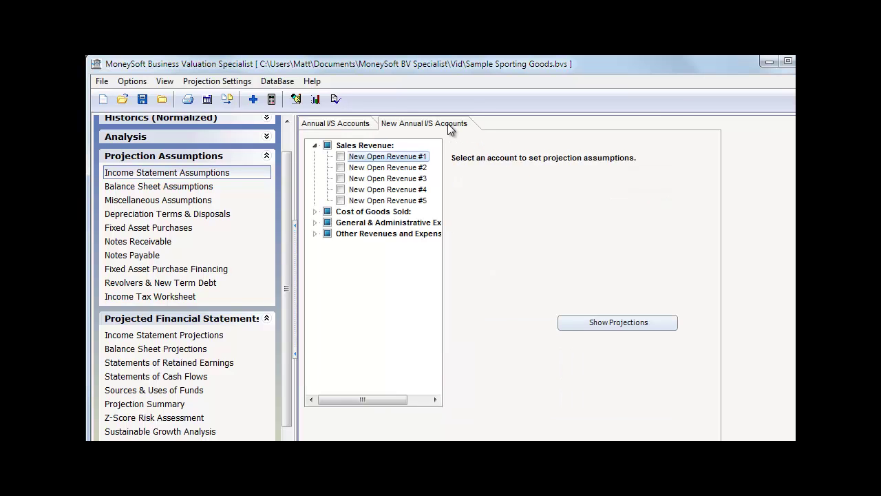
left_click(340, 158)
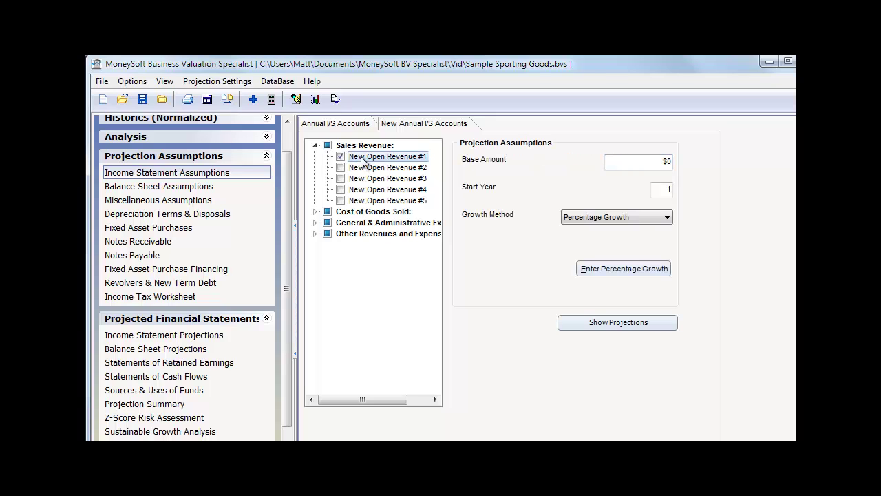
left_click(363, 159)
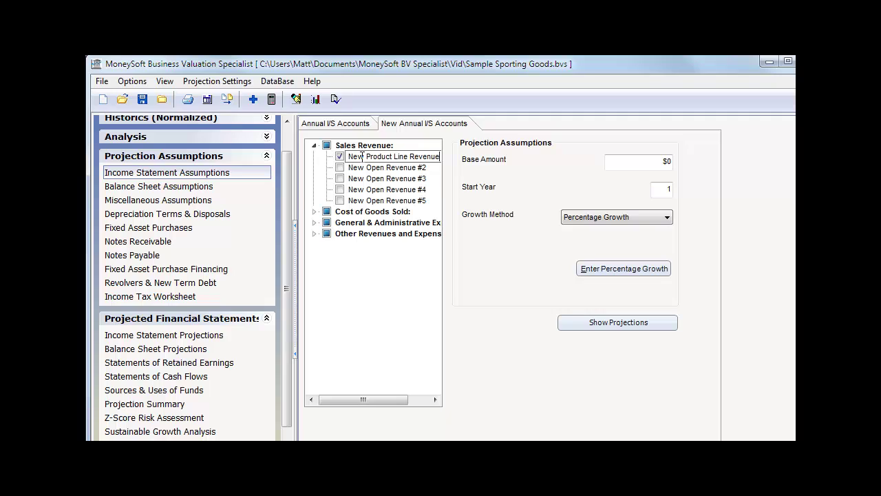
key("Return")
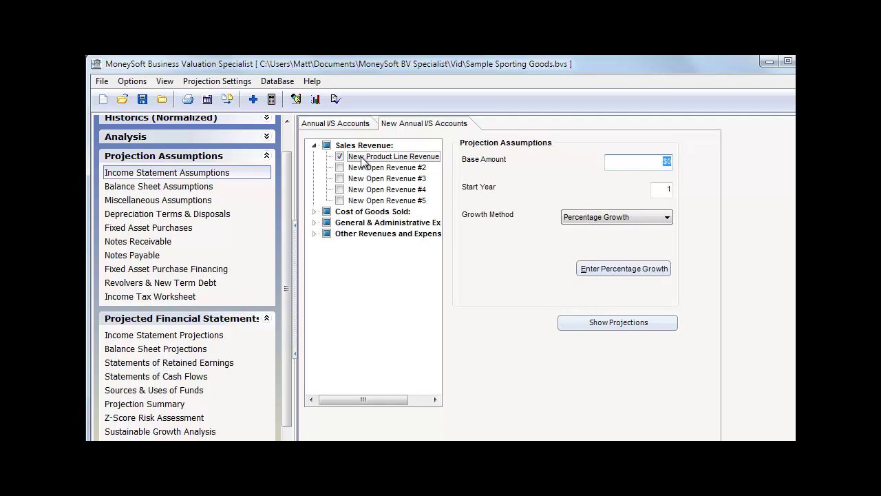
left_click(668, 216)
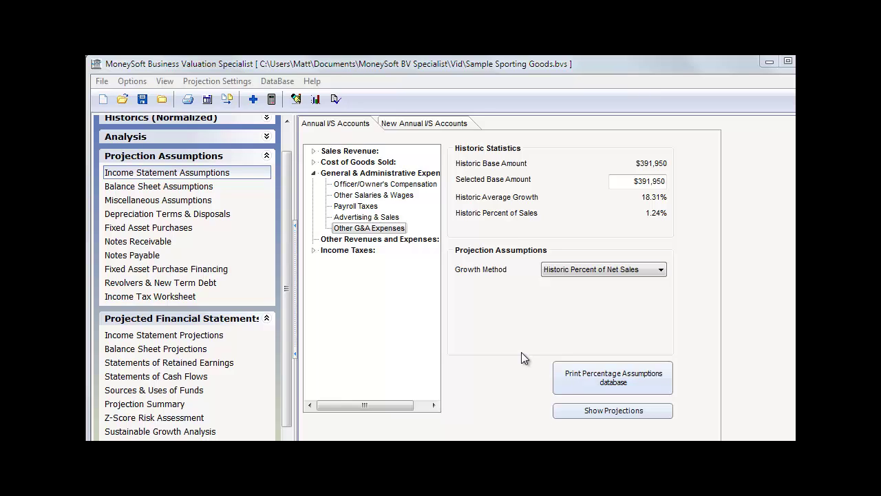
- Review the growth method options for the Federal Income Tax account under Income Taxes
left_click(363, 252)
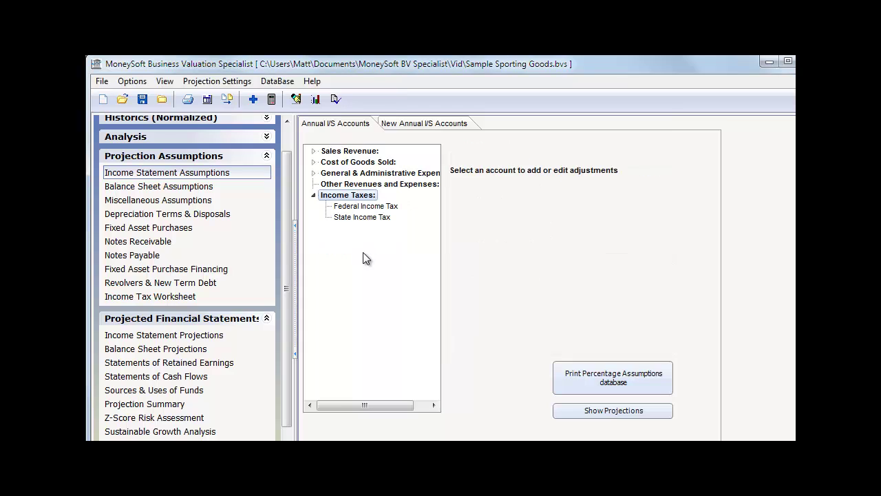
left_click(359, 207)
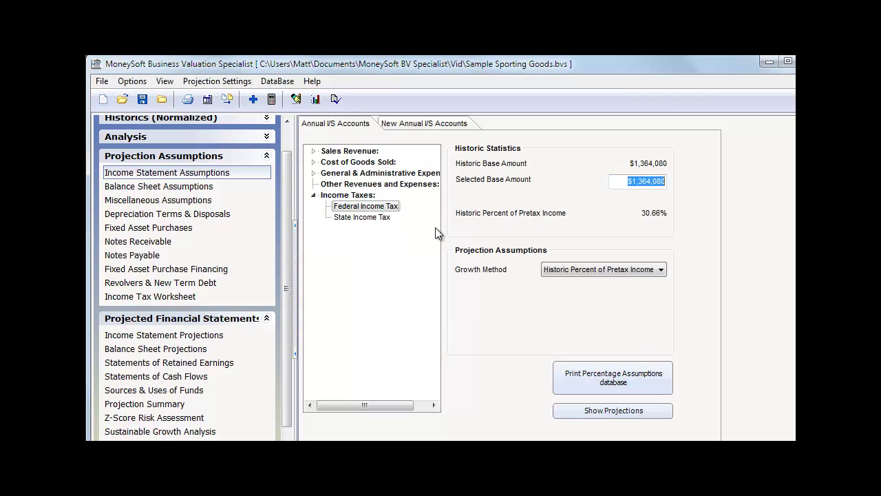
left_click(659, 272)
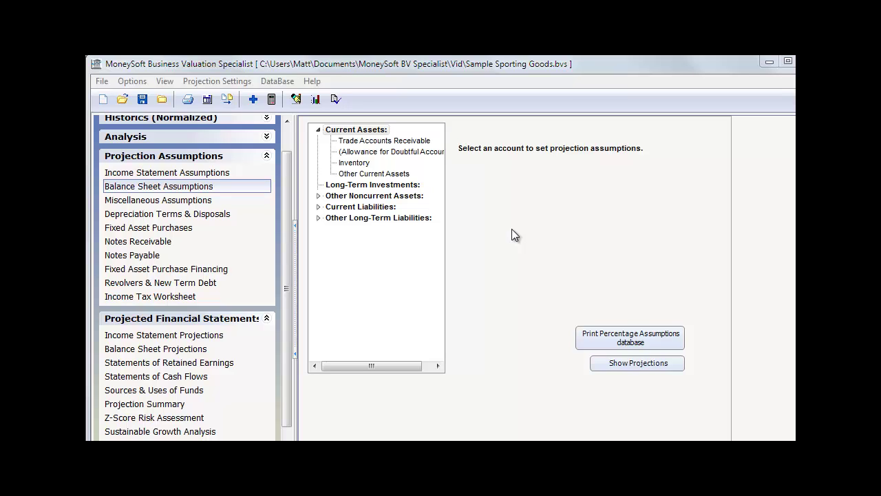
- Review the growth method options for Trade Accounts Receivable in the balance sheet assumptions
left_click(411, 142)
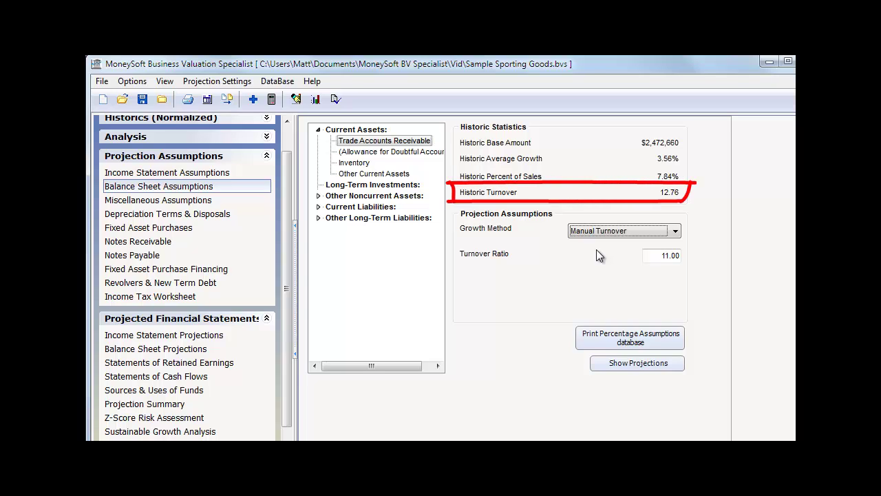
left_click(676, 232)
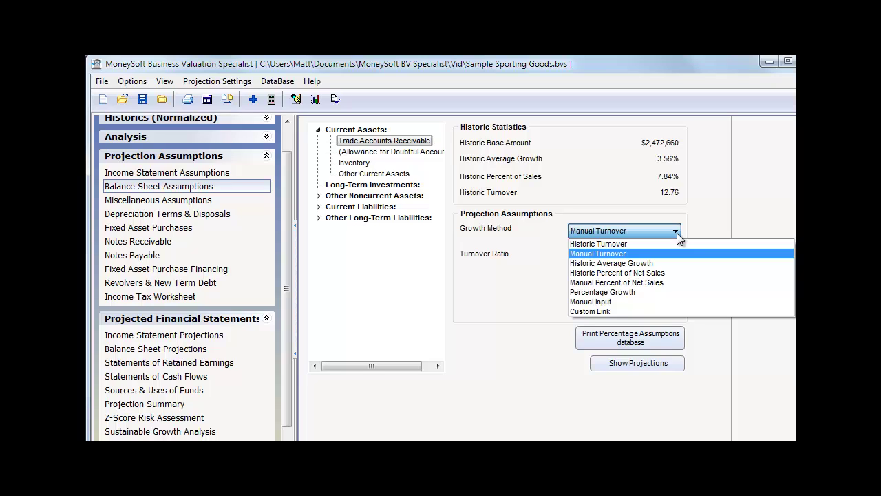
left_click(677, 233)
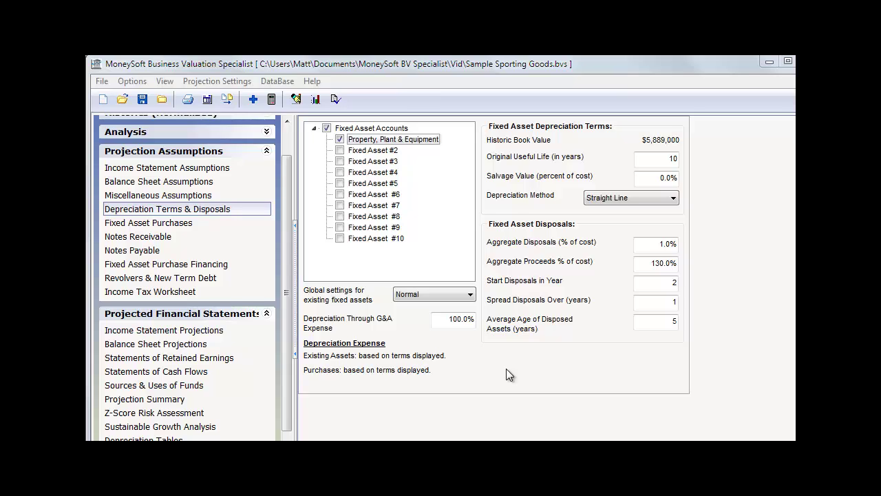
- Check the available global settings for existing fixed assets in the depreciation terms
left_click(471, 295)
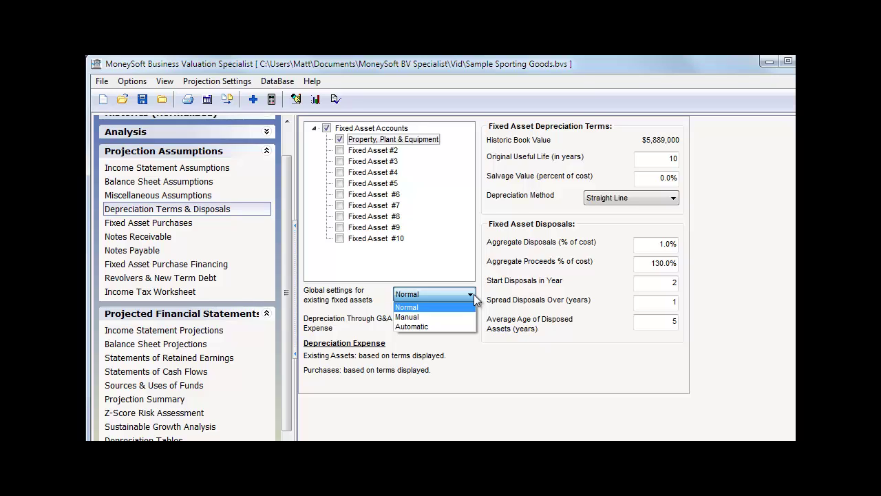
left_click(598, 377)
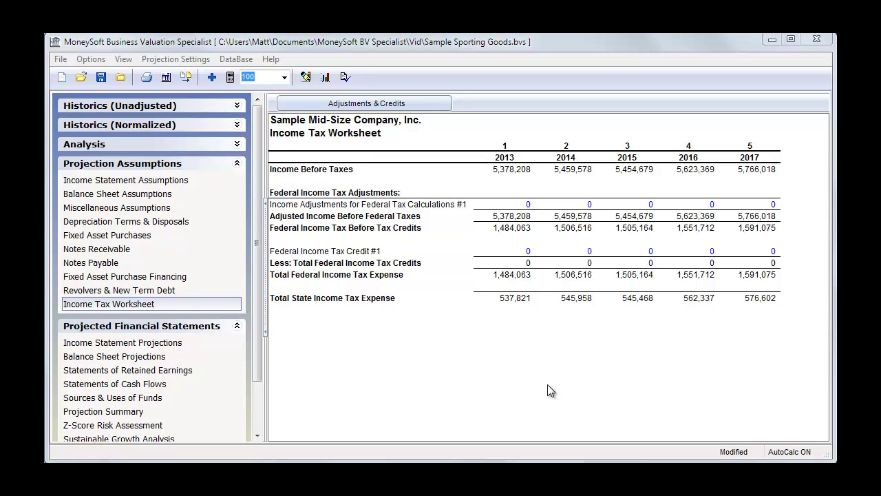
- Examine the federal, state and local adjustments and credits setup for the income tax worksheet, and close it
left_click(435, 104)
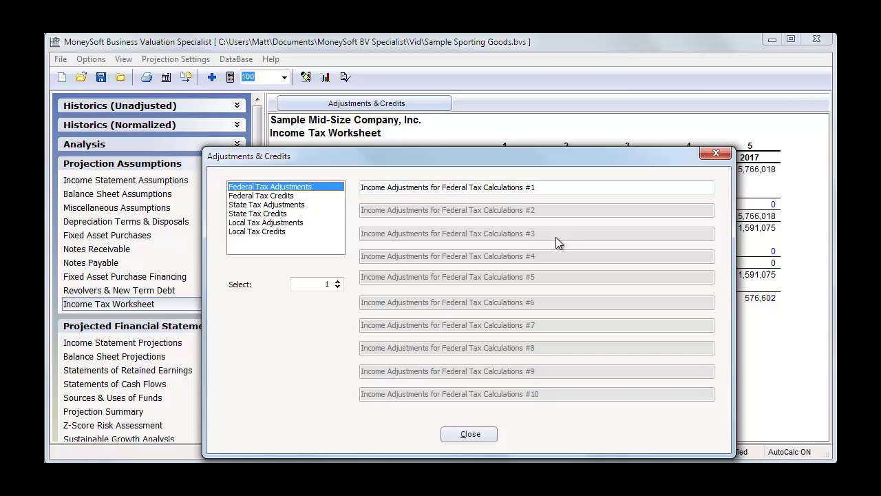
left_click(488, 435)
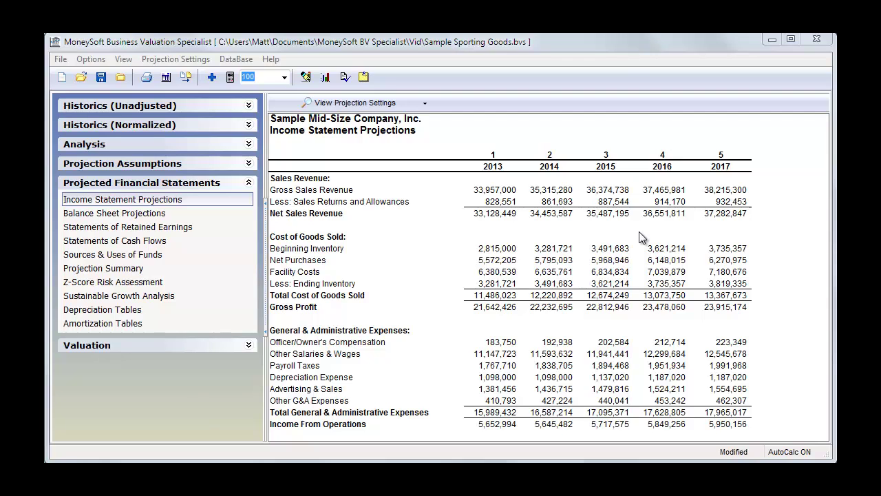
- Check the income statement's projection settings list and review the amortization tables, depreciation tables, Z-Score risk assessment and sustainable growth analysis
left_click(424, 103)
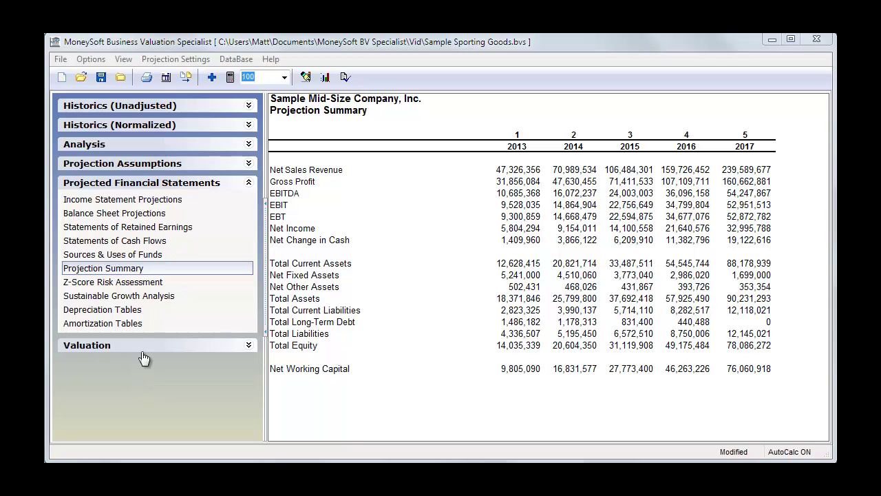
left_click(135, 323)
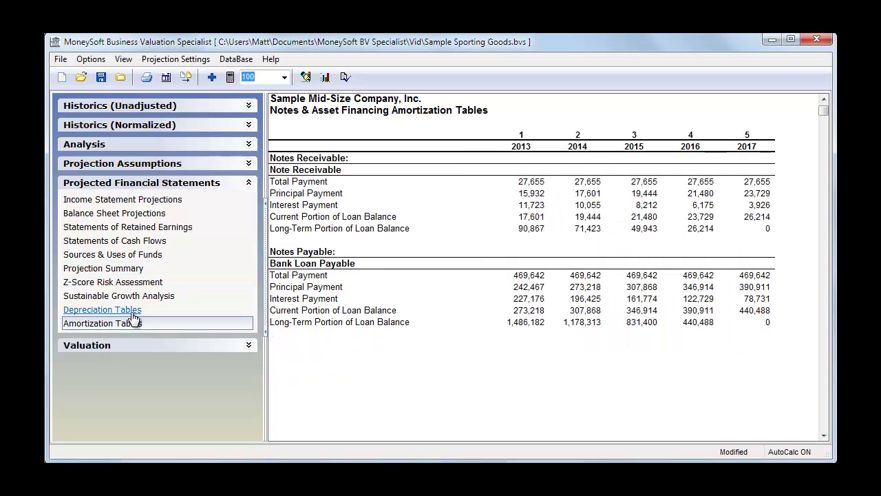
left_click(133, 311)
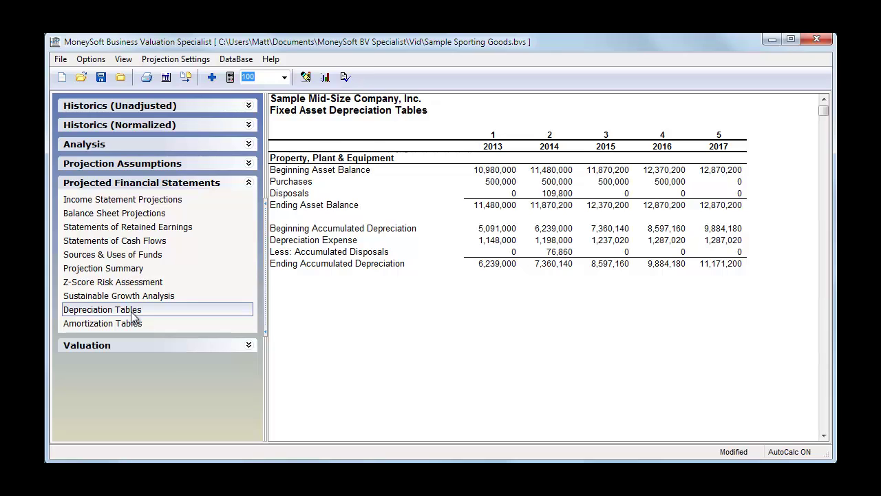
left_click(141, 284)
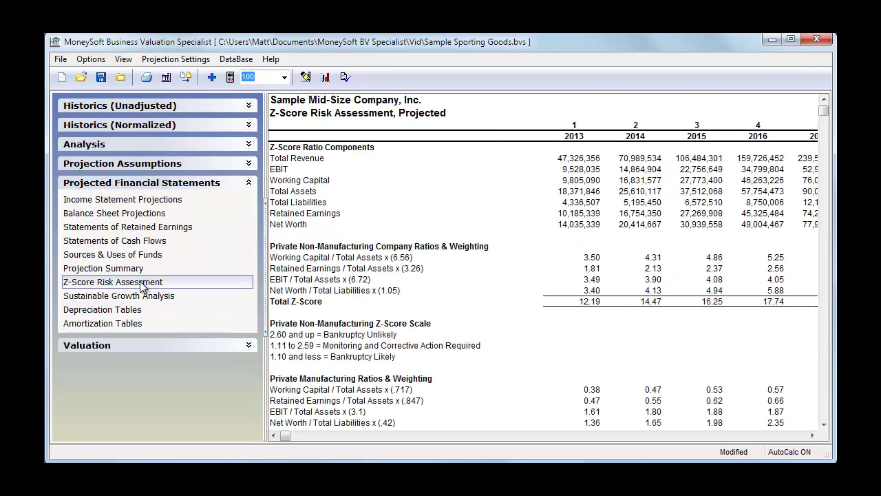
left_click(148, 298)
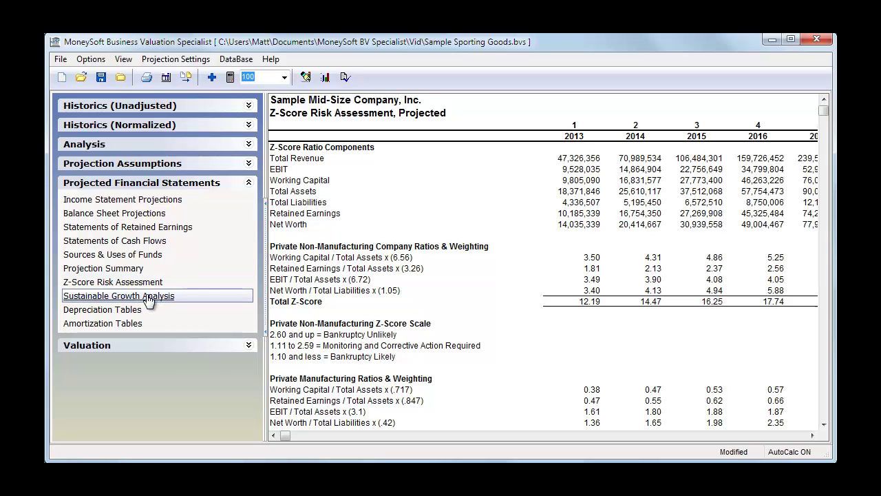